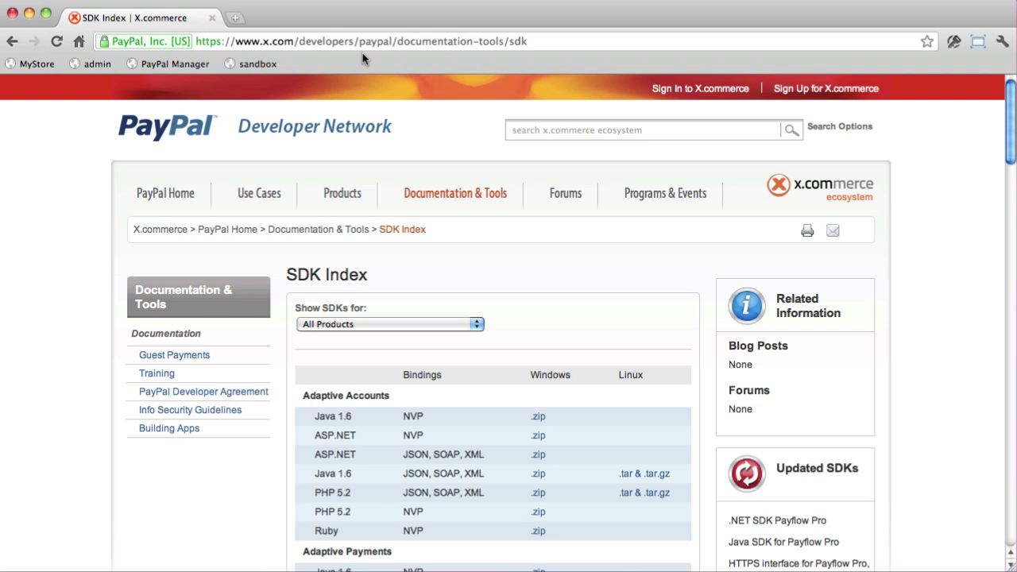
# Find Payflow Link in the SDK index, download its osCommerce package, and open INSTALLING.html from the extracted folder.
pyautogui.press('super+f')
pyautogui.write('pay')
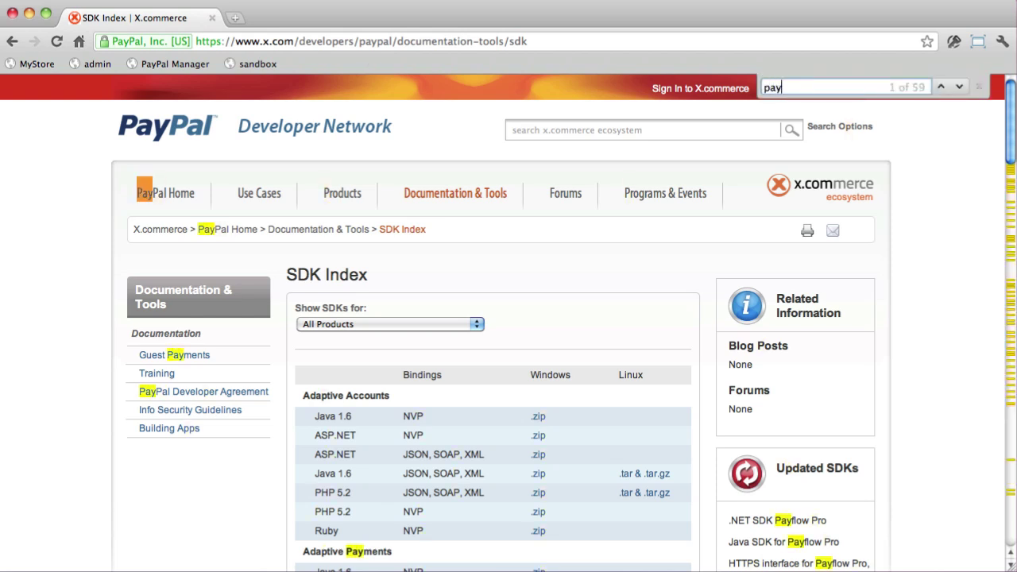
pyautogui.write('flow link')
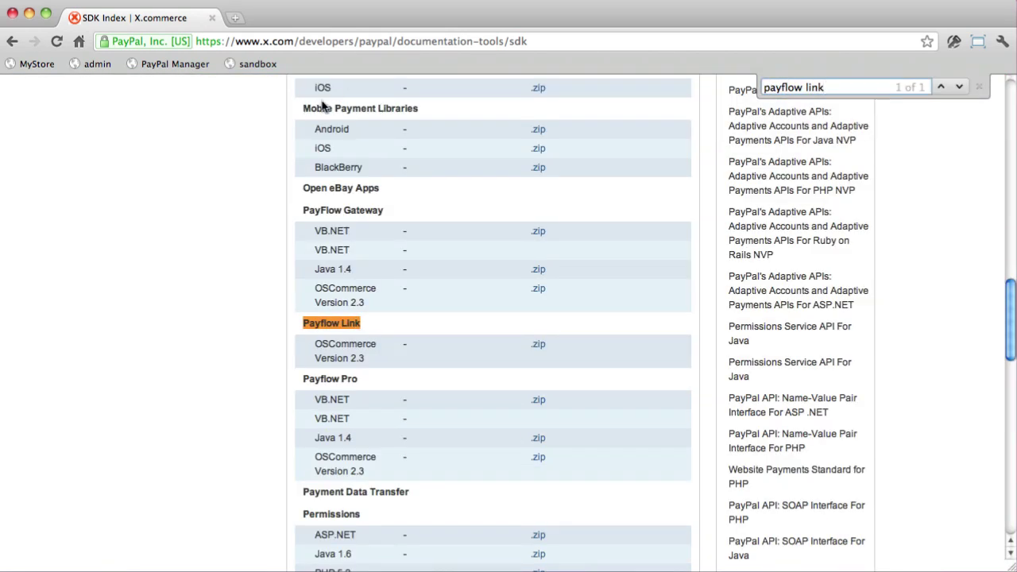
pyautogui.click(534, 345)
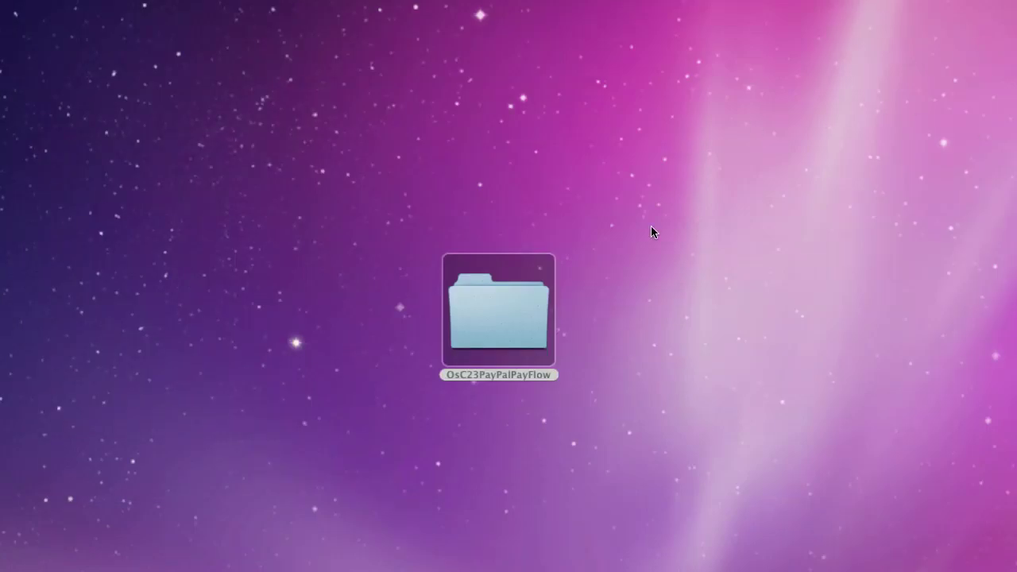
pyautogui.doubleClick(521, 315)
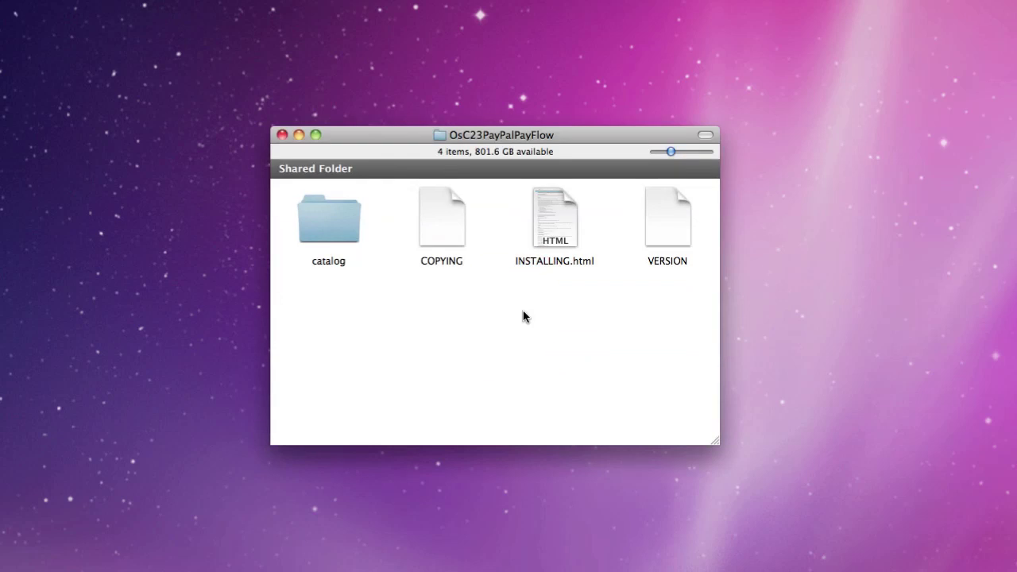
pyautogui.click(547, 227)
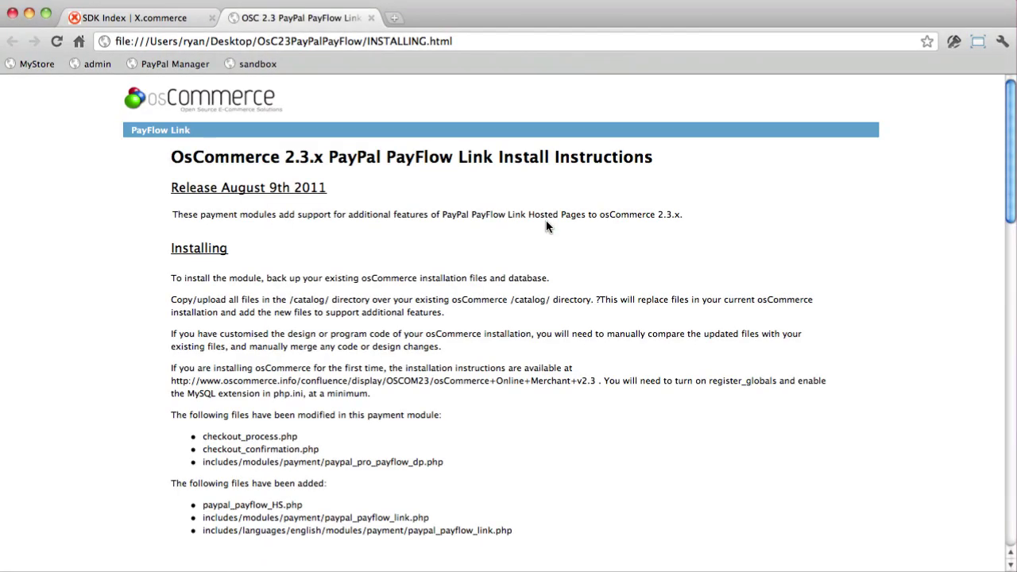
# Scroll through INSTALLING.html to review the Payflow Link module settings.
pyautogui.scroll(-5, 424, 167)
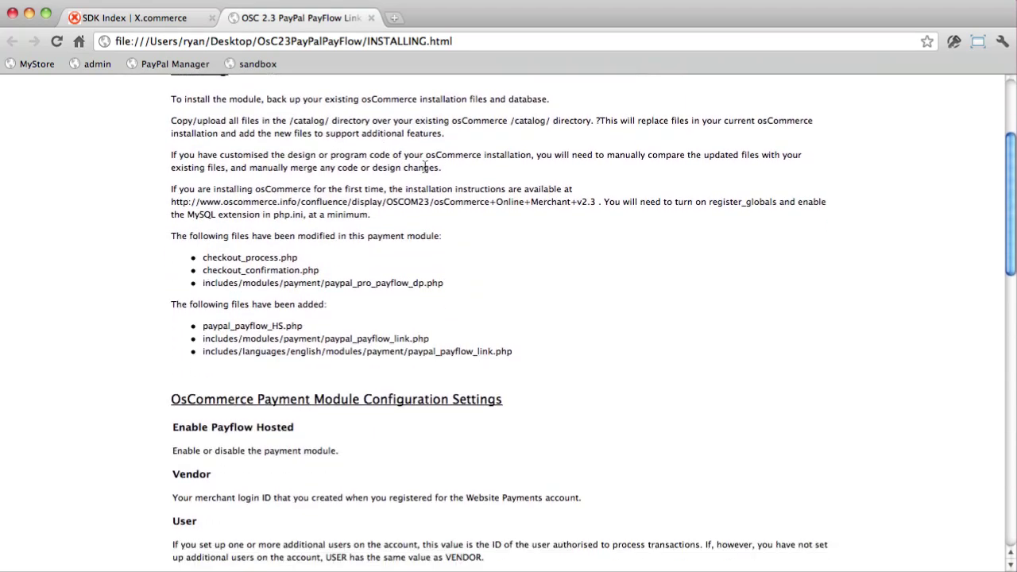
pyautogui.scroll(-10, 424, 166)
pyautogui.scroll(-13, 425, 167)
pyautogui.scroll(-4, 424, 167)
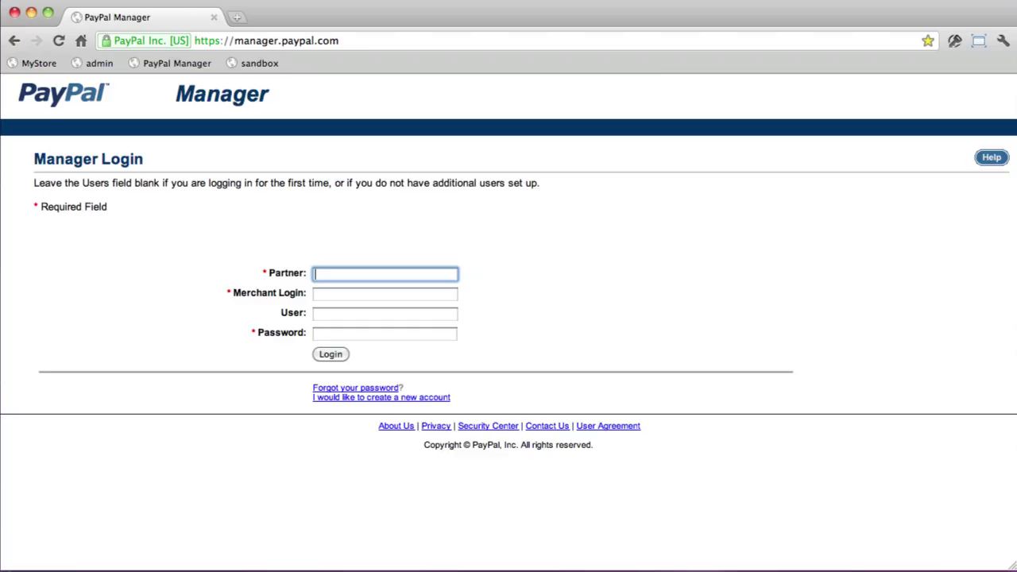
# On the PayPal Manager login page, enter partner 'paypal' and the merchant login.
pyautogui.write('paypal')
pyautogui.press('Tab')
pyautogui.write('octoberblue3')
pyautogui.press('Tab')
pyautogui.press('Tab')
# Enter the account password, log in, and open Service Settings > Hosted Checkout Pages Set Up.
pyautogui.write('••••••••••••••')
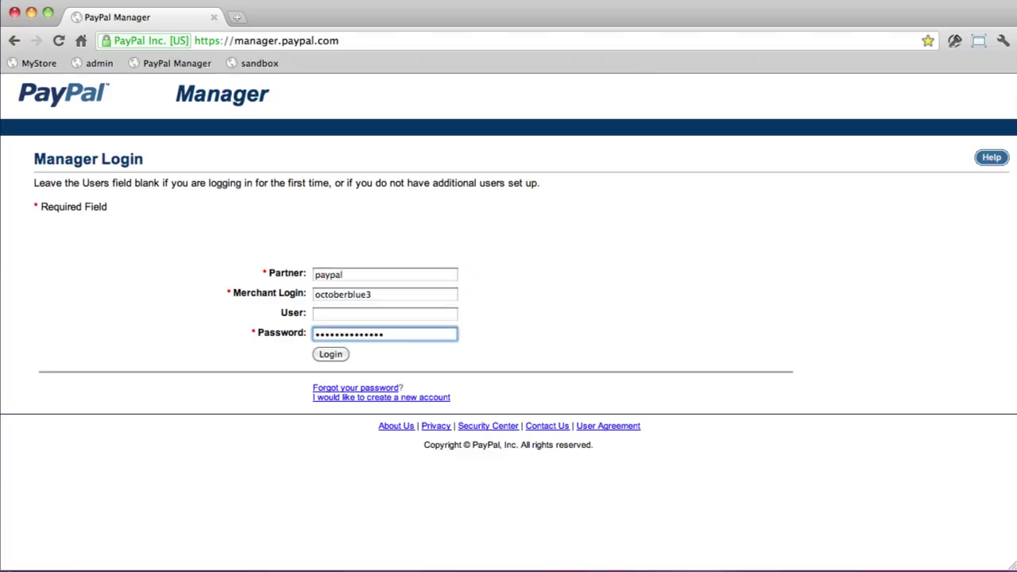
pyautogui.click(330, 354)
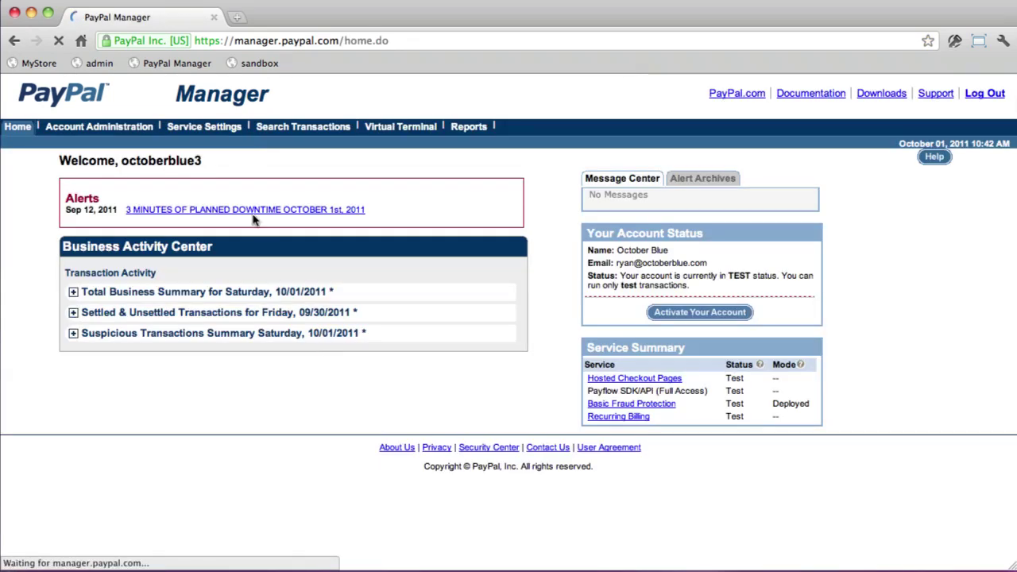
pyautogui.click(207, 126)
pyautogui.click(81, 281)
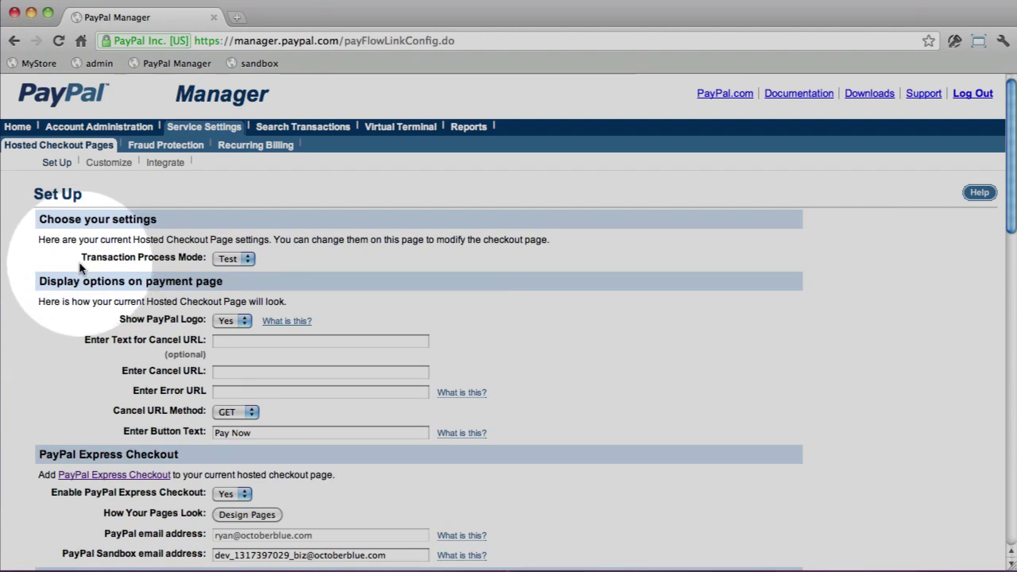
pyautogui.click(248, 259)
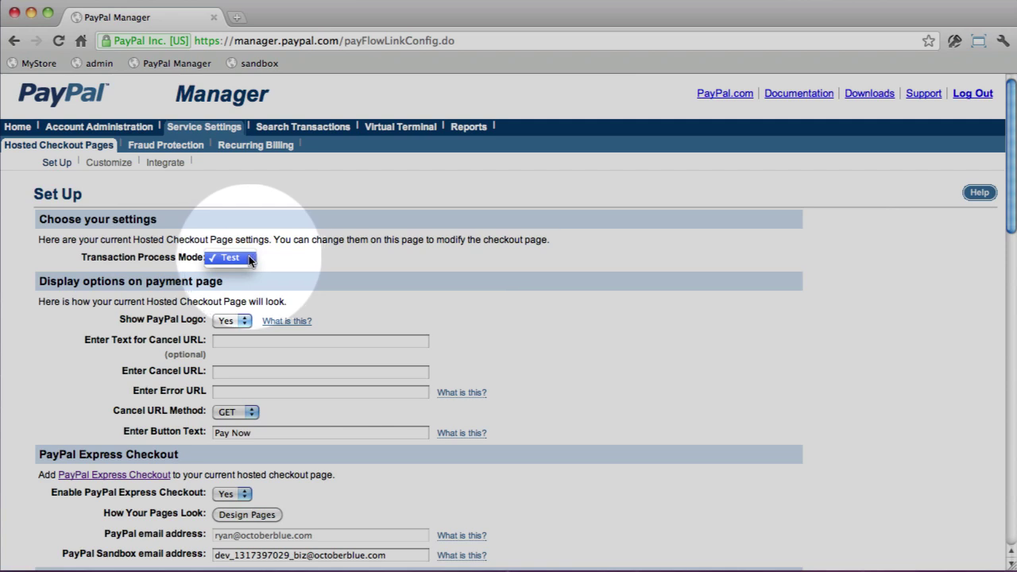
pyautogui.click(135, 287)
pyautogui.scroll(-3, 135, 293)
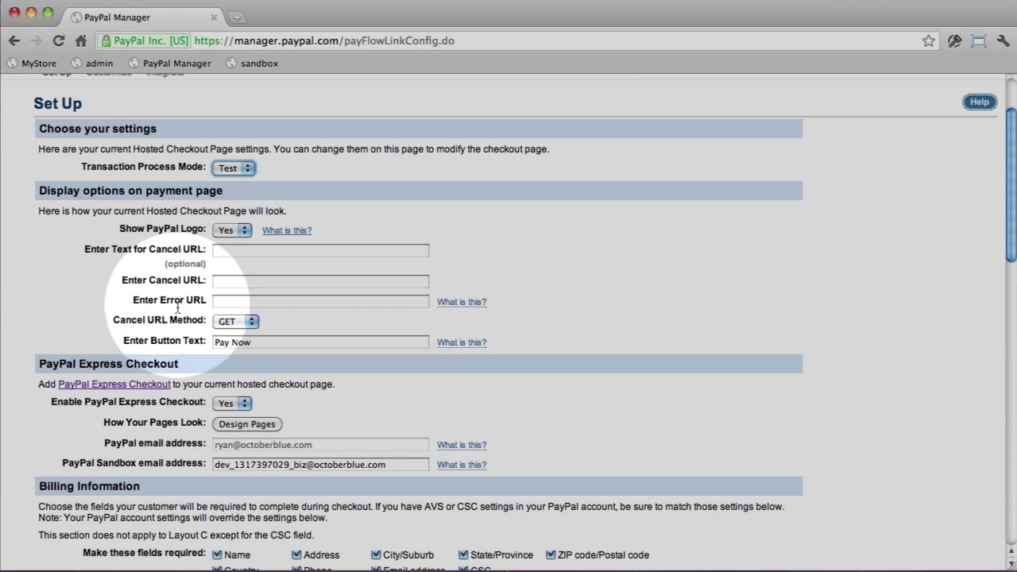
pyautogui.scroll(-3, 178, 310)
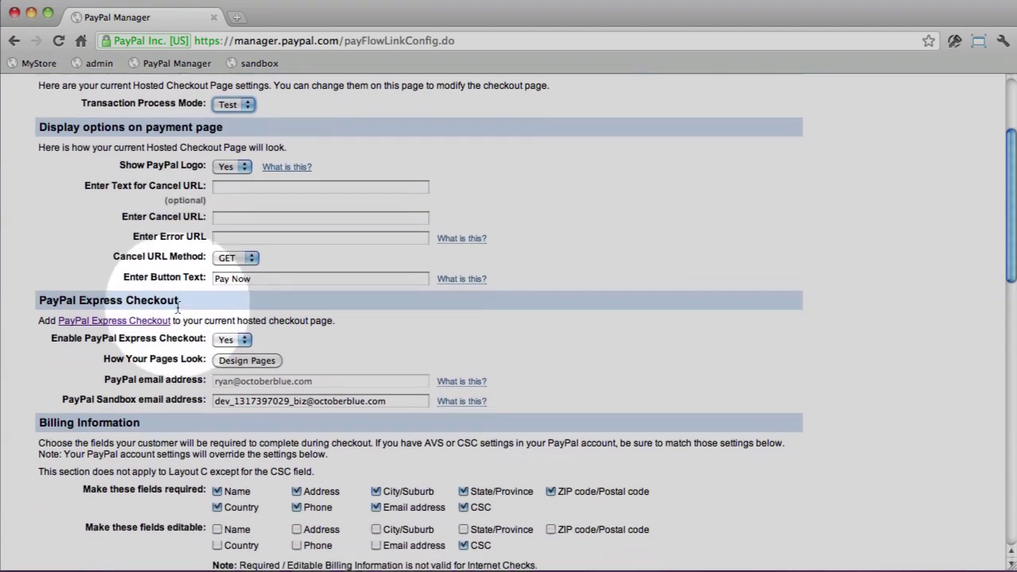
pyautogui.scroll(-1, 178, 310)
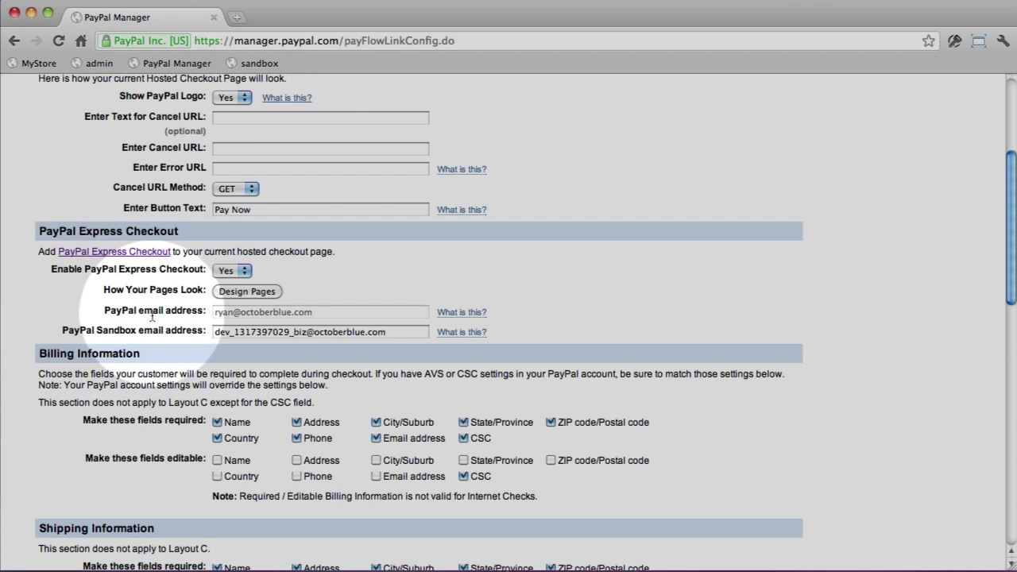
pyautogui.scroll(-1, 152, 317)
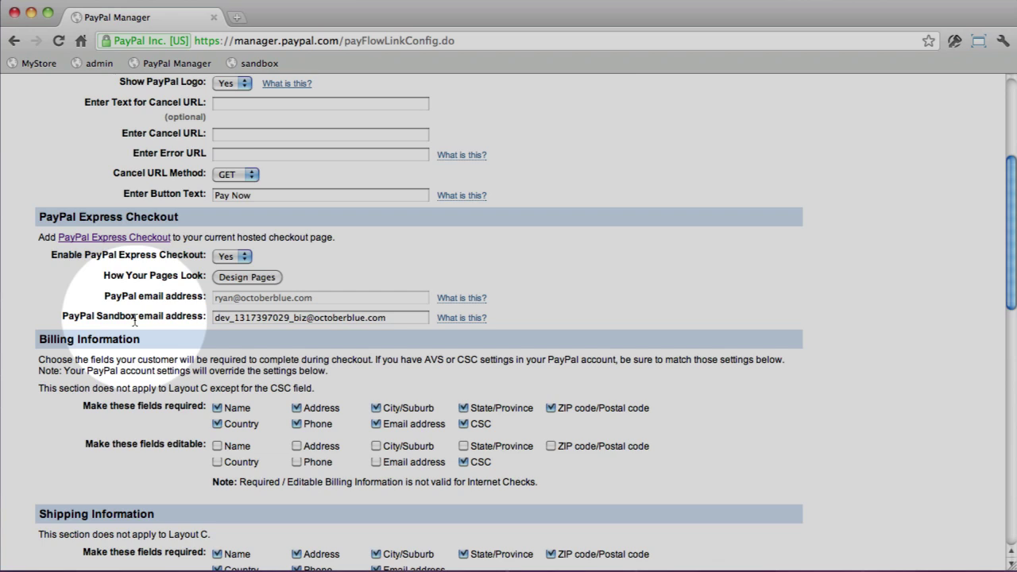
pyautogui.scroll(-10, 136, 321)
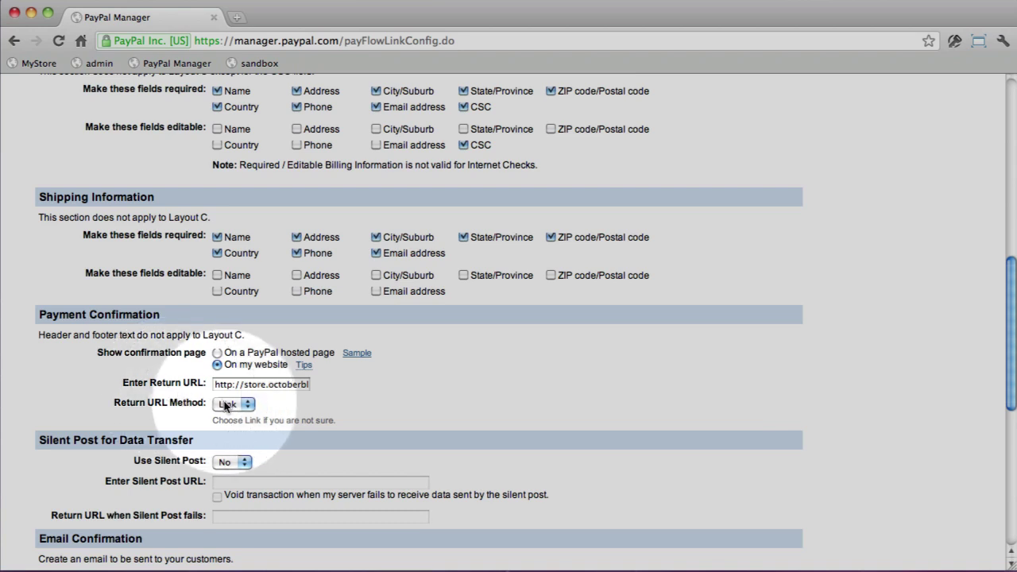
# Set Return URL Method to Post and Enable Secure Token to Yes, then save the changes.
pyautogui.click(245, 405)
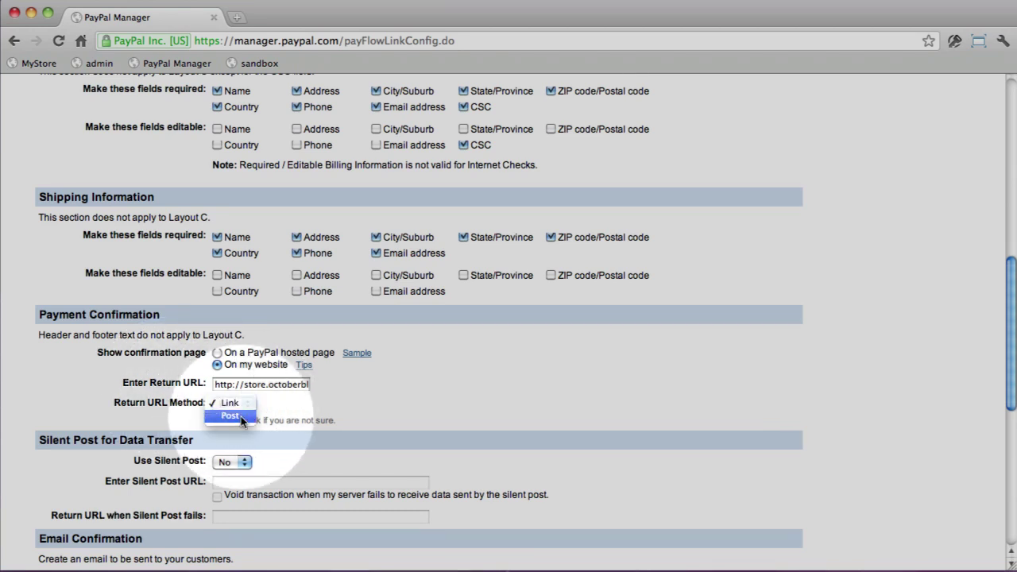
pyautogui.click(240, 417)
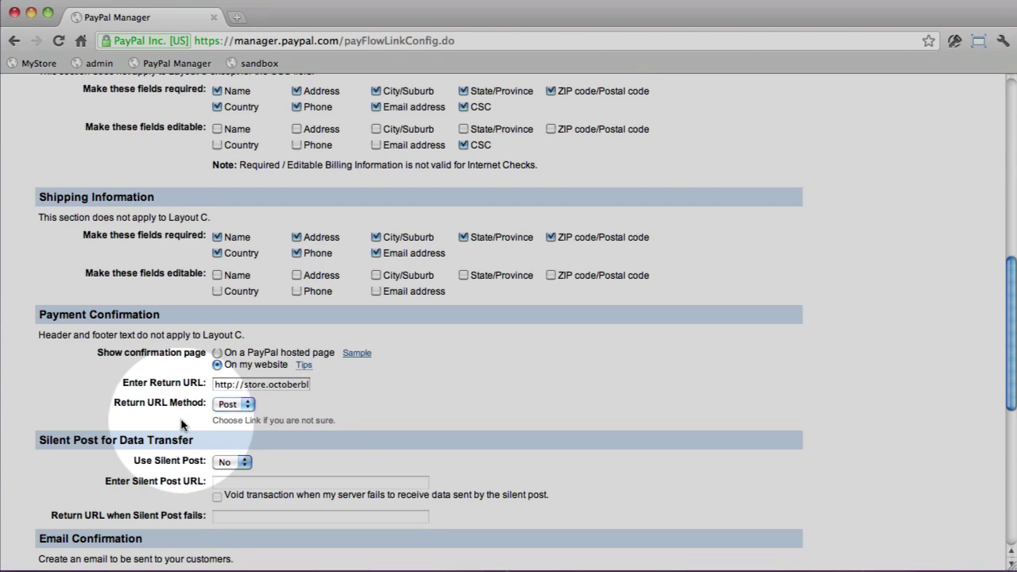
pyautogui.scroll(-10, 181, 425)
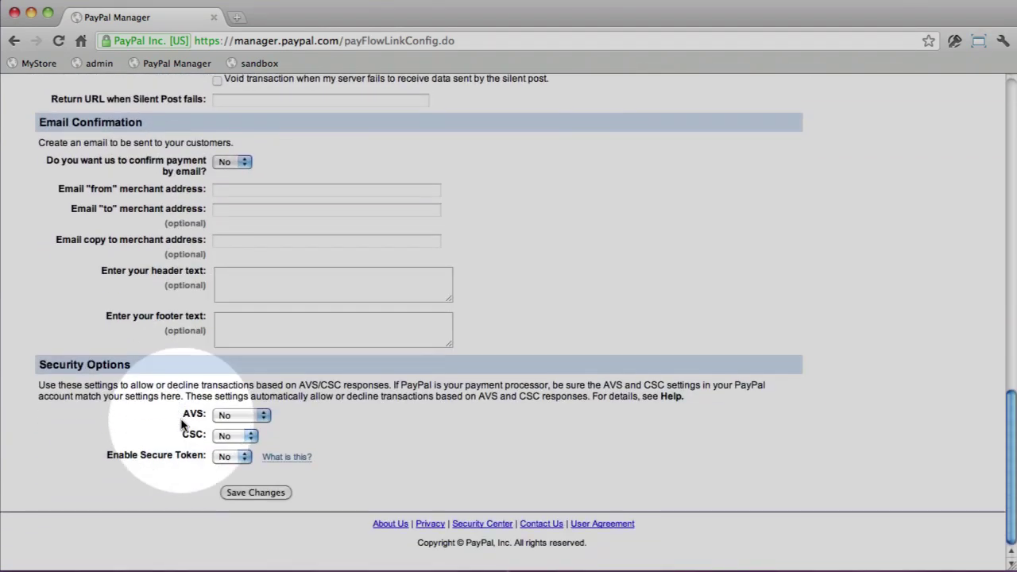
pyautogui.click(228, 456)
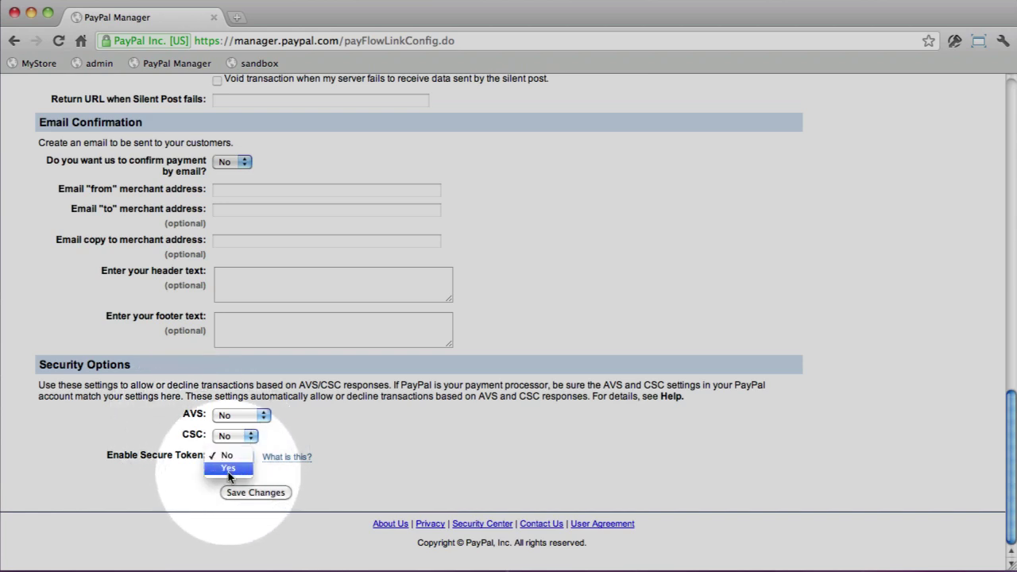
pyautogui.click(228, 472)
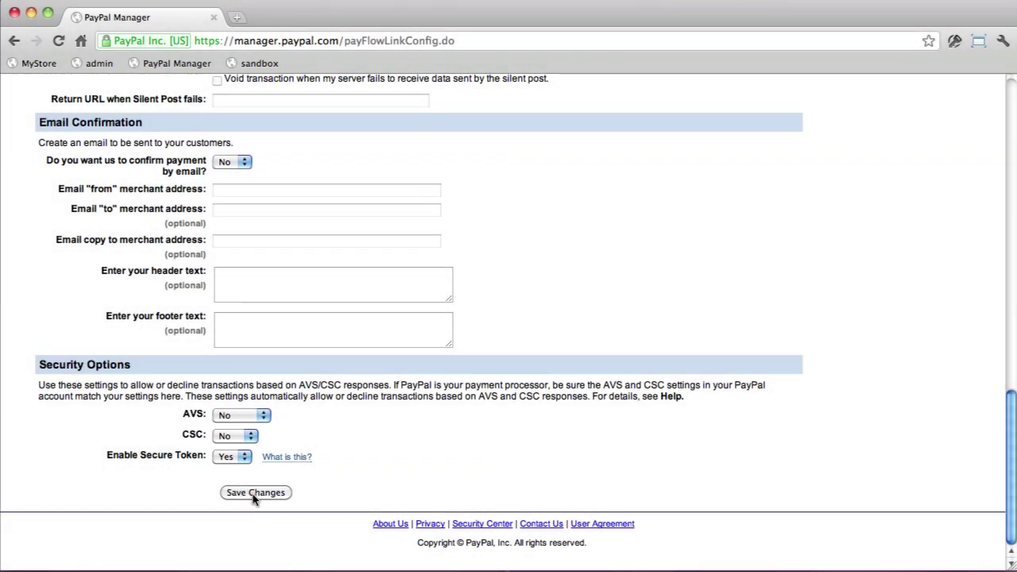
pyautogui.click(254, 493)
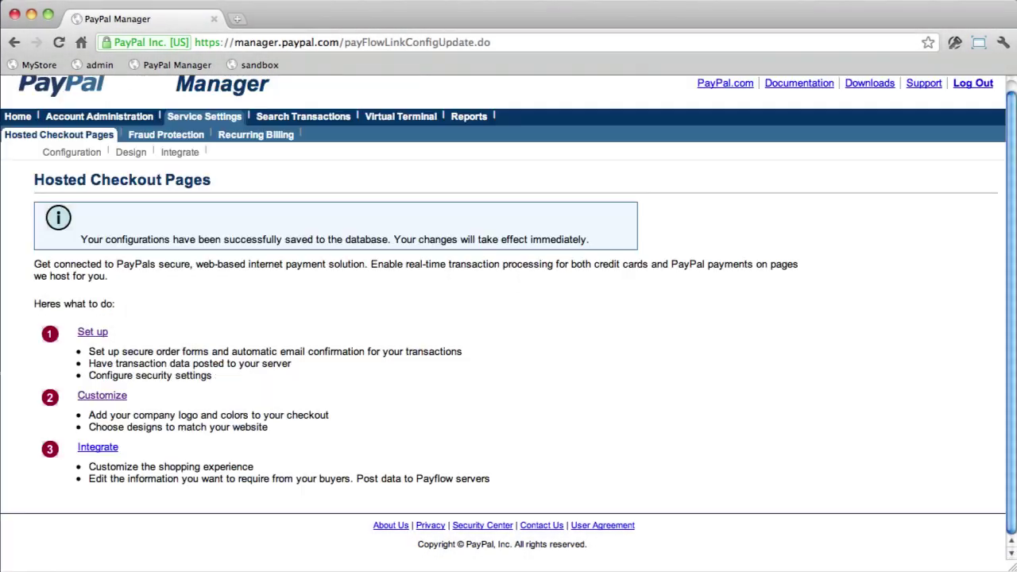
# Choose Layout C, cancel the font and button colour dialog unchanged, and save and publish the page.
pyautogui.click(102, 397)
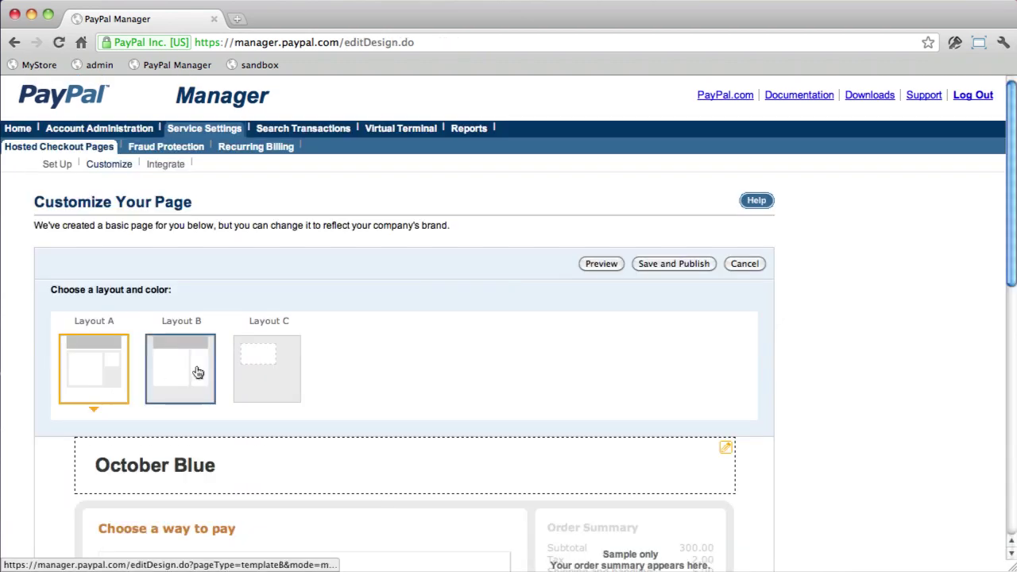
pyautogui.click(246, 367)
pyautogui.scroll(-5, 446, 375)
pyautogui.scroll(3, 445, 374)
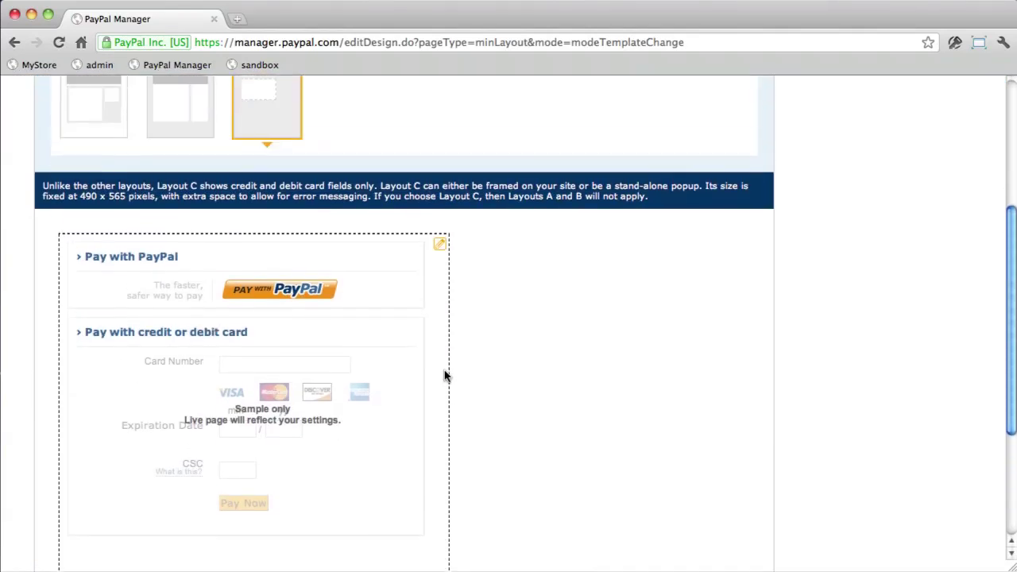
pyautogui.scroll(-3, 368, 432)
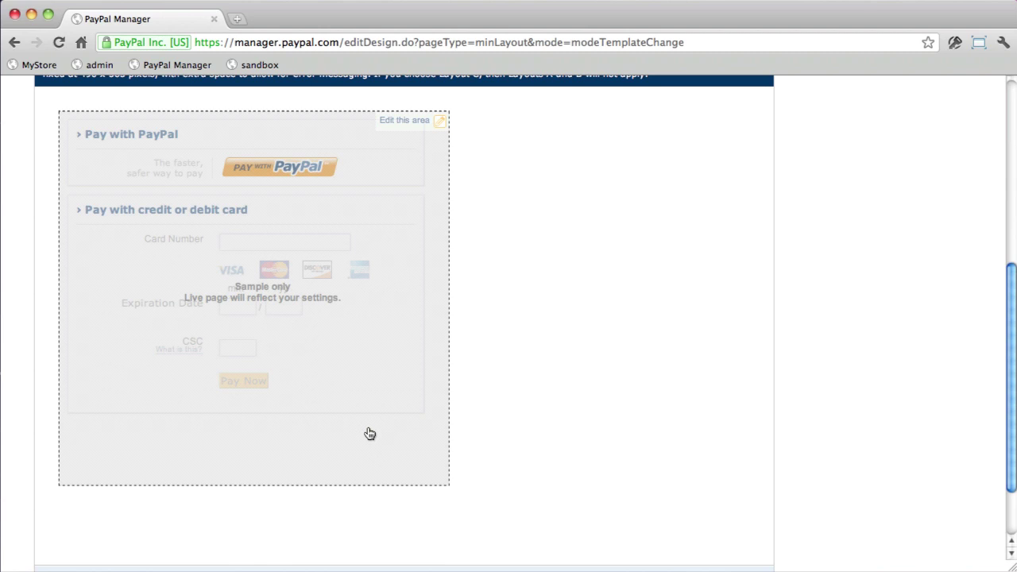
pyautogui.click(397, 433)
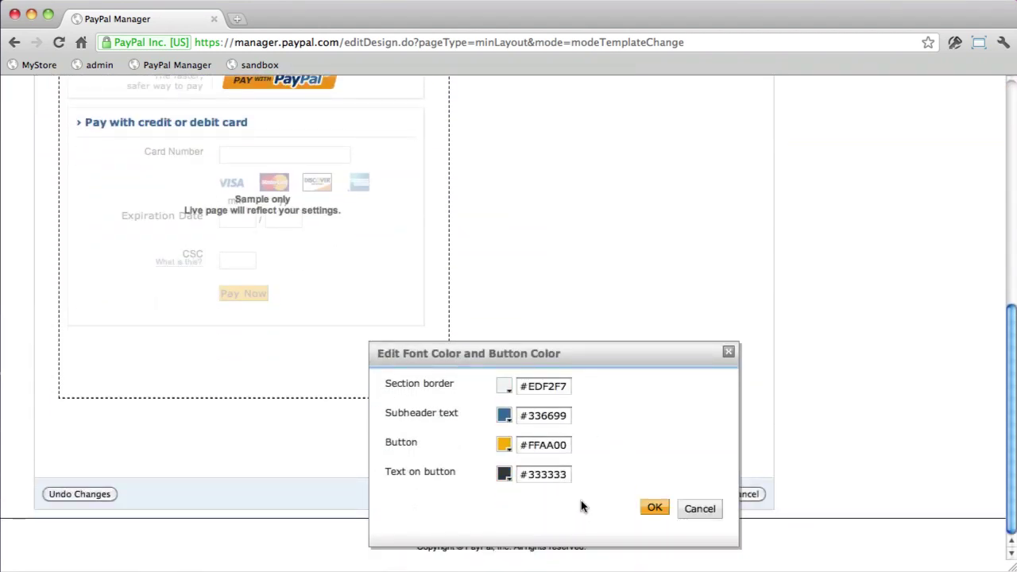
pyautogui.click(698, 510)
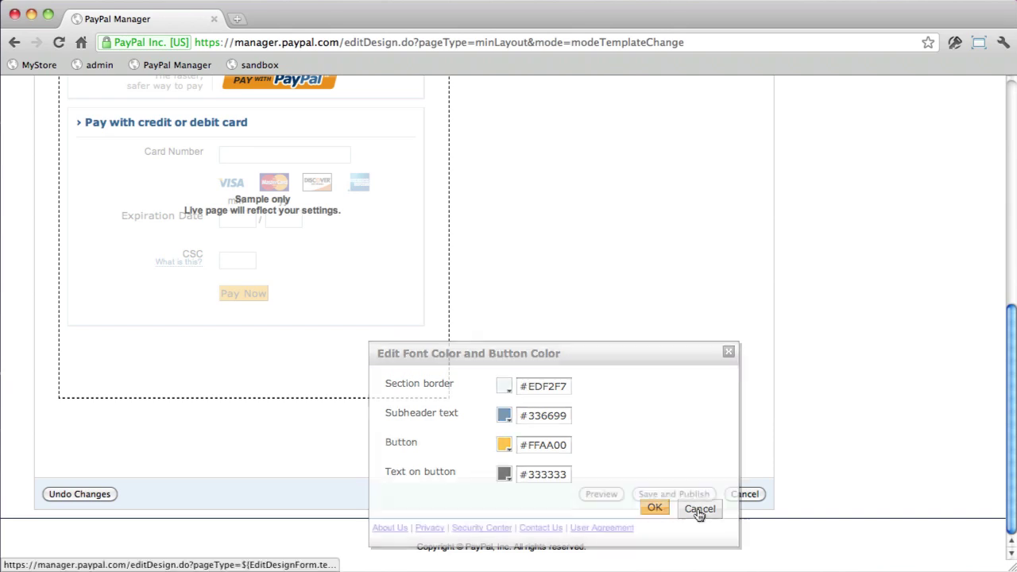
pyautogui.click(683, 496)
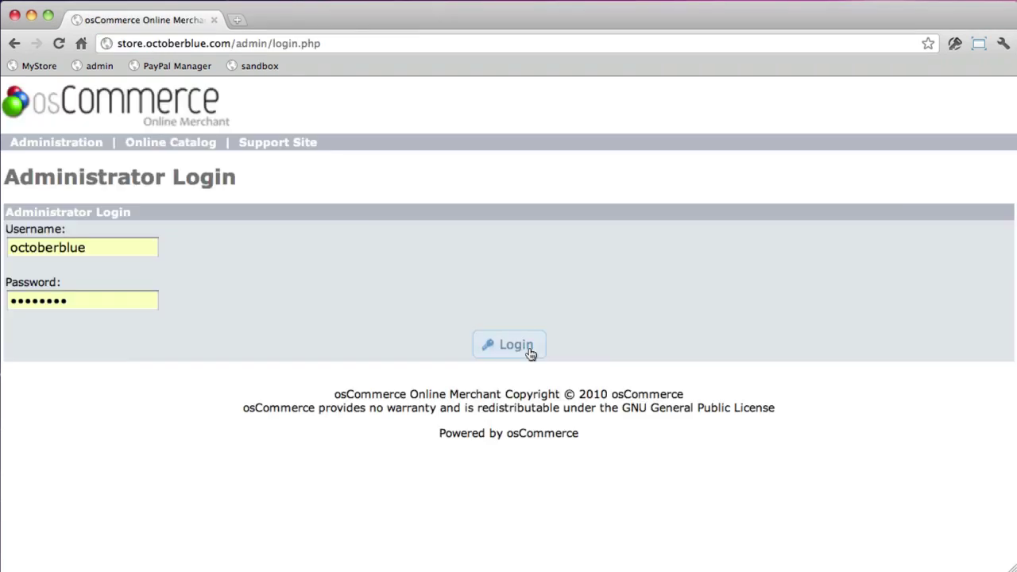
# Log in to osCommerce Admin, go to Modules > Payment > Install Module, and select PayPal Payflow.
pyautogui.click(531, 350)
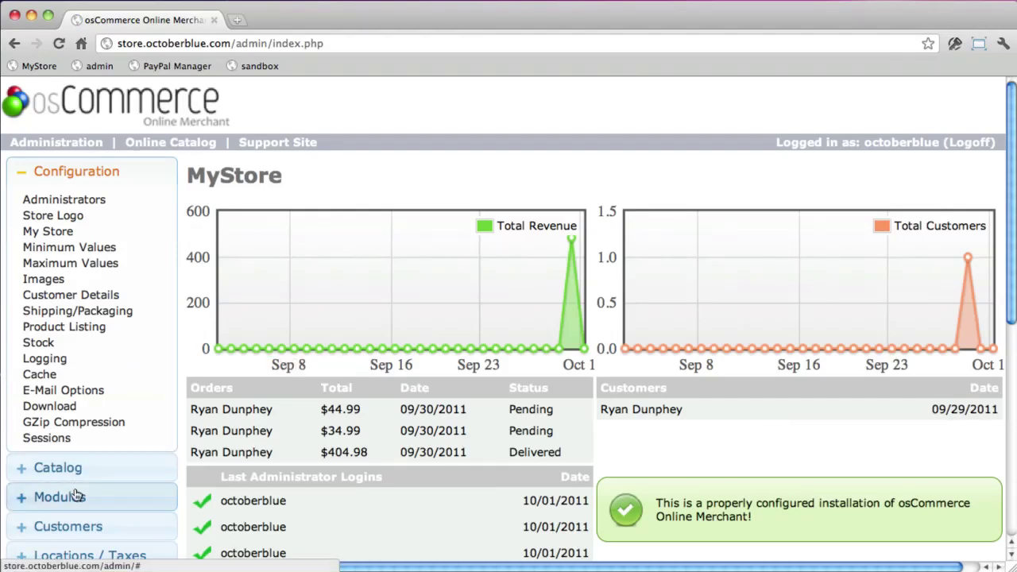
pyautogui.click(74, 492)
pyautogui.click(46, 343)
pyautogui.click(889, 174)
pyautogui.scroll(-10, 654, 296)
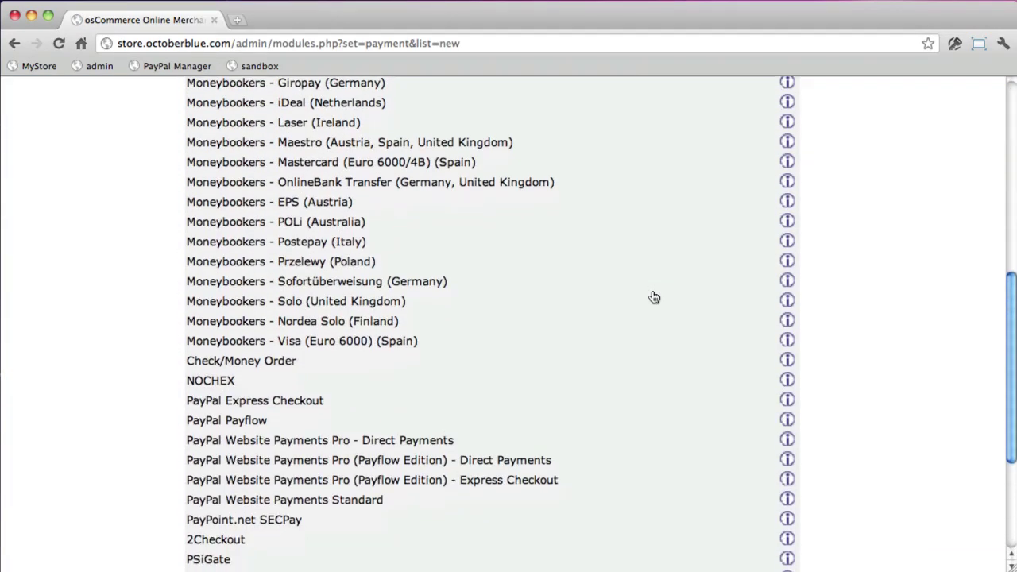
pyautogui.scroll(-1, 654, 297)
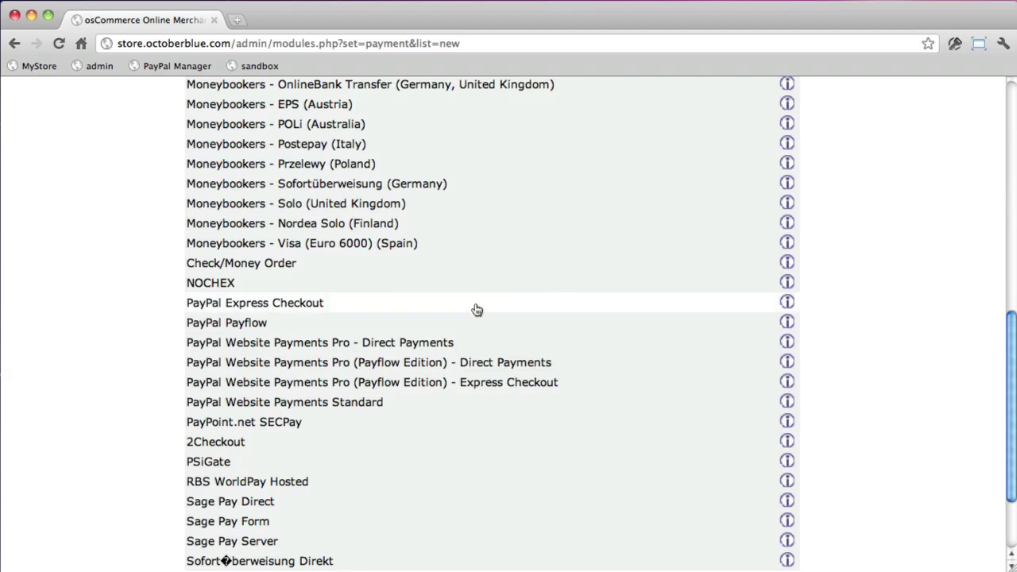
pyautogui.click(340, 329)
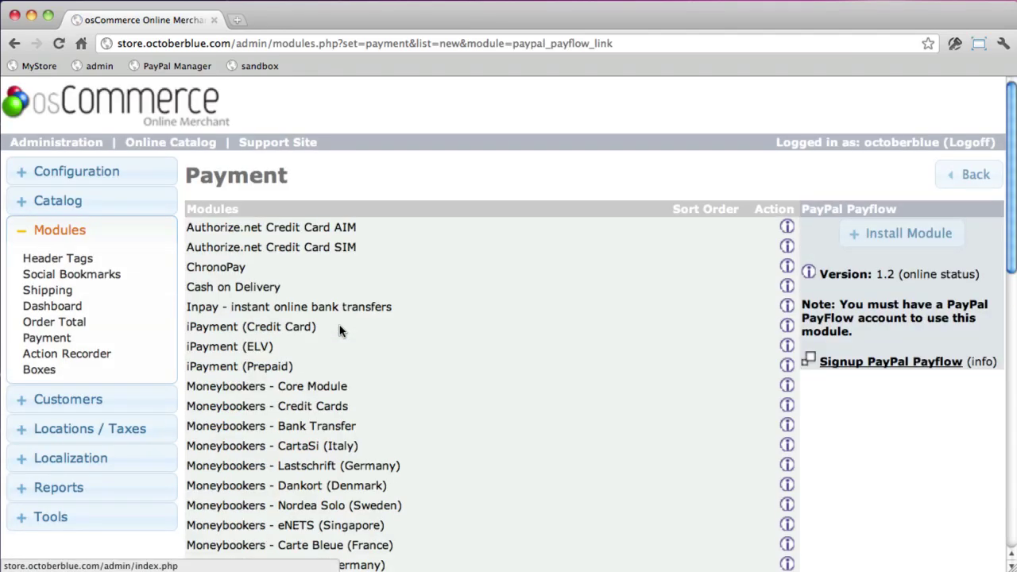
# Install the PayPal Payflow module and open its settings for editing.
pyautogui.click(875, 247)
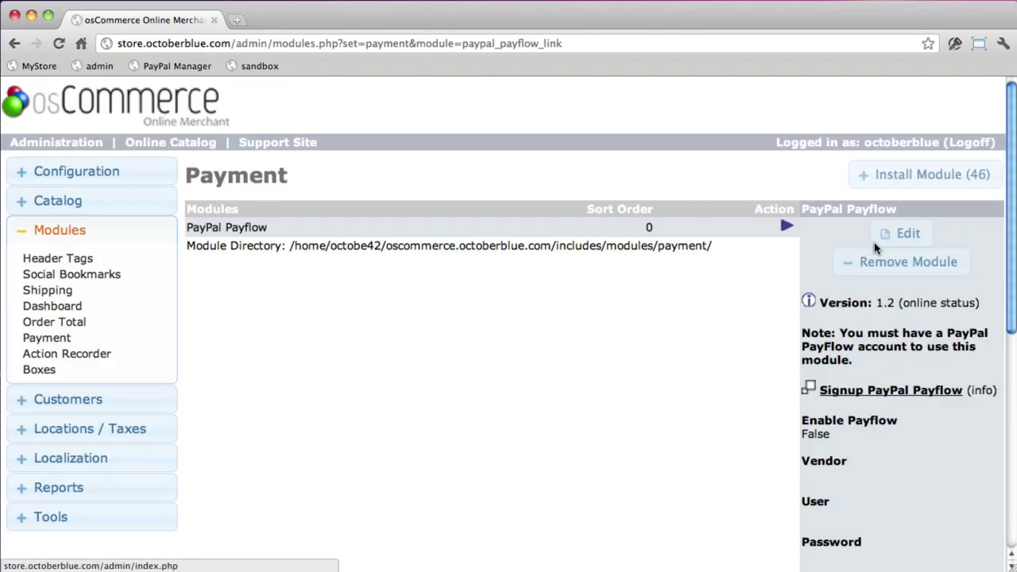
pyautogui.click(901, 238)
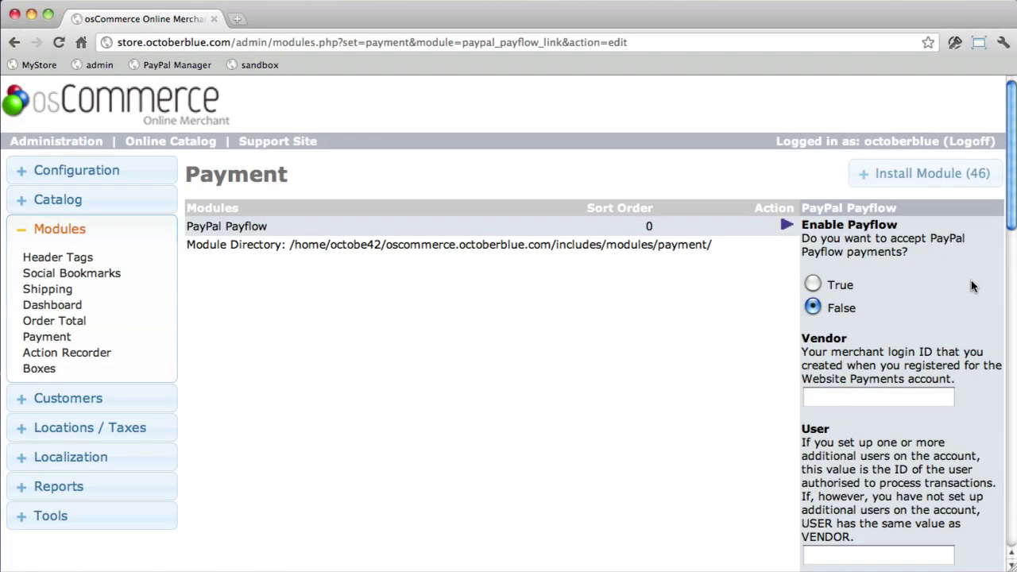
pyautogui.scroll(-10, 974, 286)
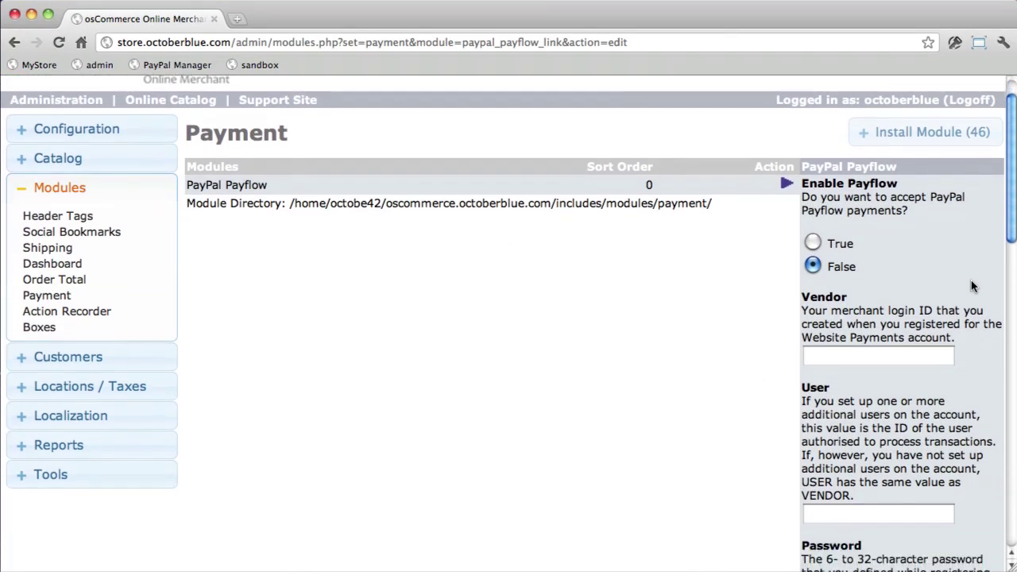
pyautogui.scroll(-4, 974, 286)
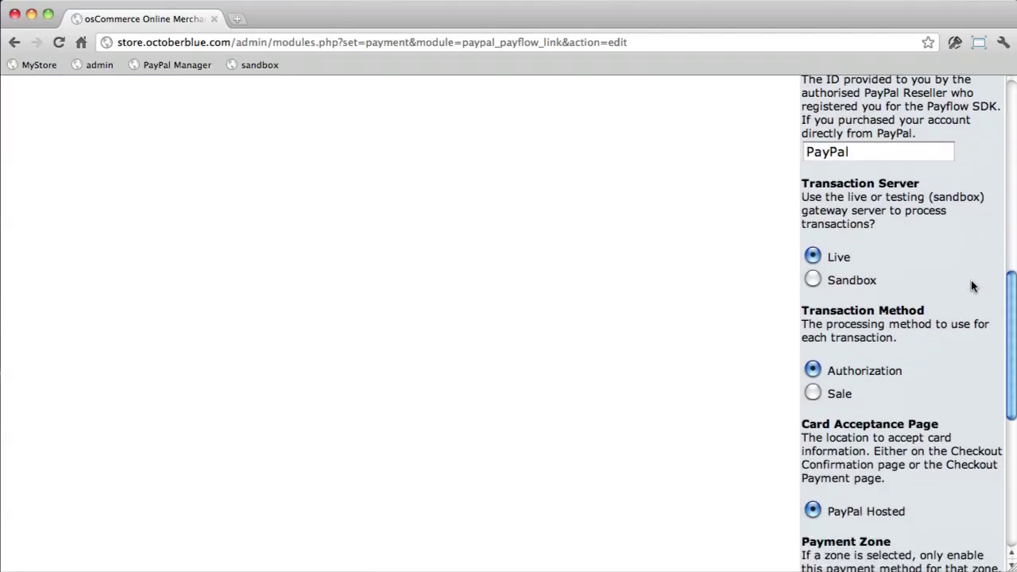
pyautogui.scroll(14, 973, 286)
# Enable Payflow, enter the vendor login and password, choose Sandbox server and Sale, then save.
pyautogui.click(868, 365)
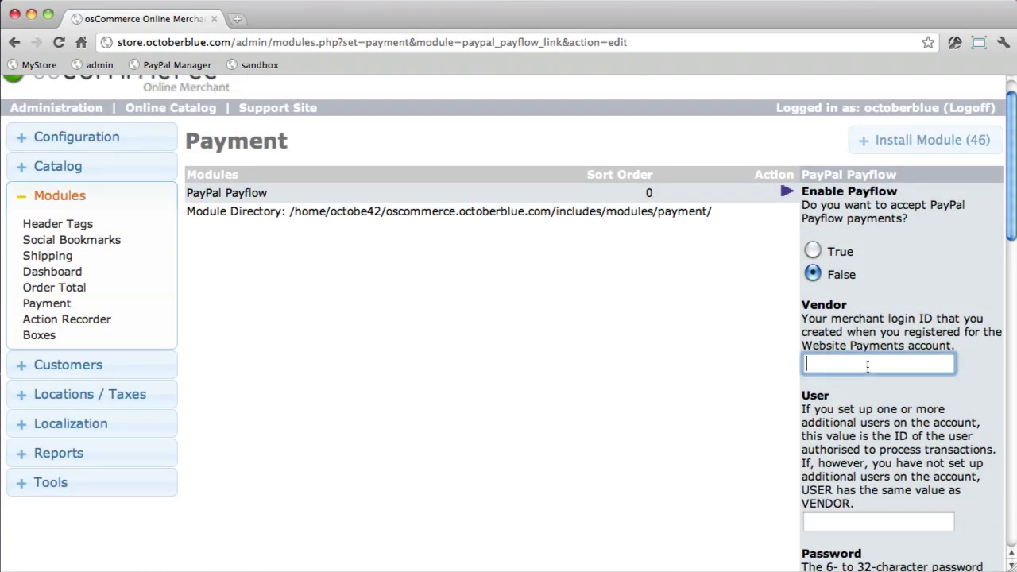
pyautogui.click(812, 251)
pyautogui.click(845, 366)
pyautogui.write('octoberblue3')
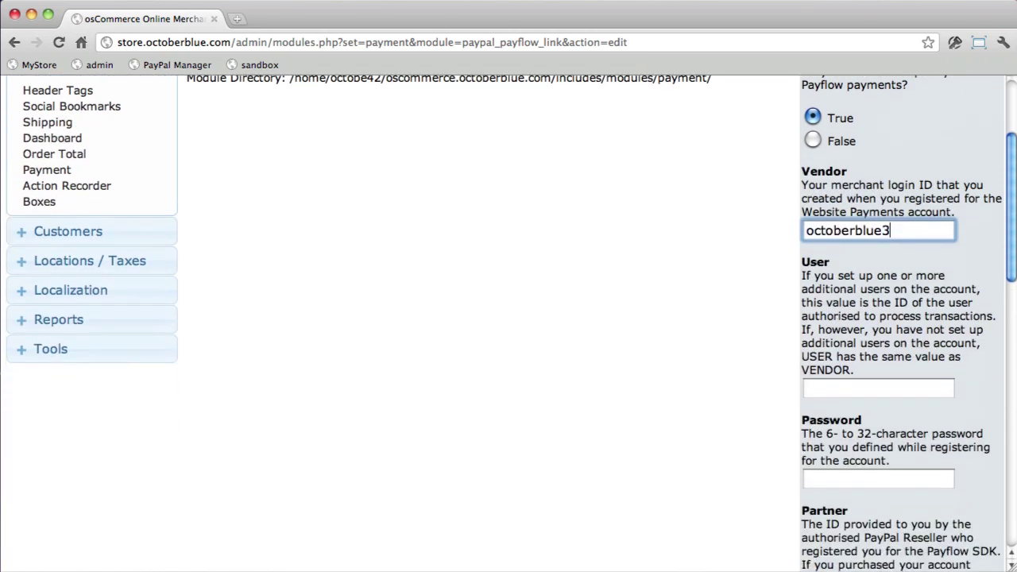
pyautogui.scroll(-5, 509, 318)
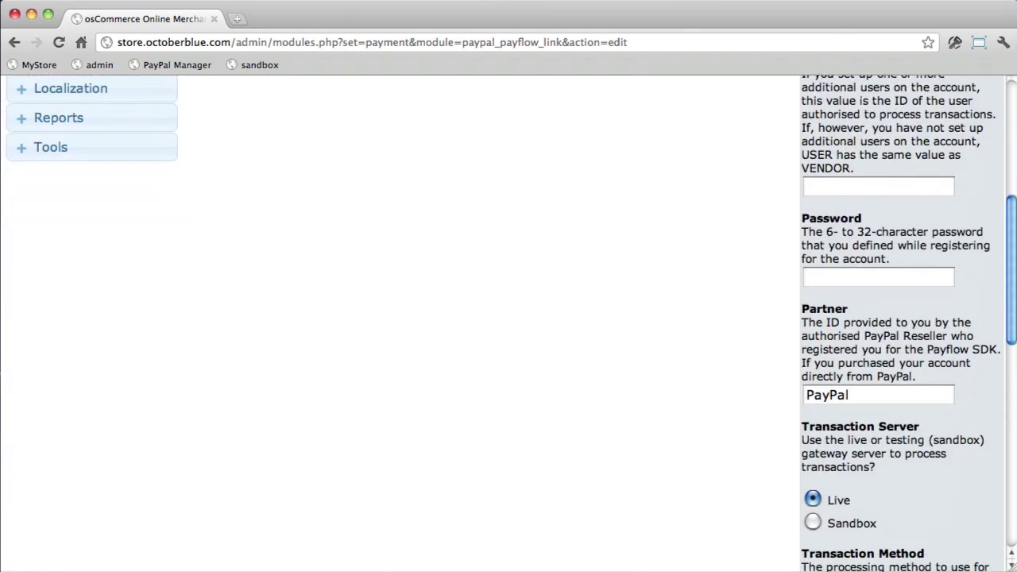
pyautogui.click(811, 272)
pyautogui.press('super+v')
pyautogui.scroll(-5, 509, 318)
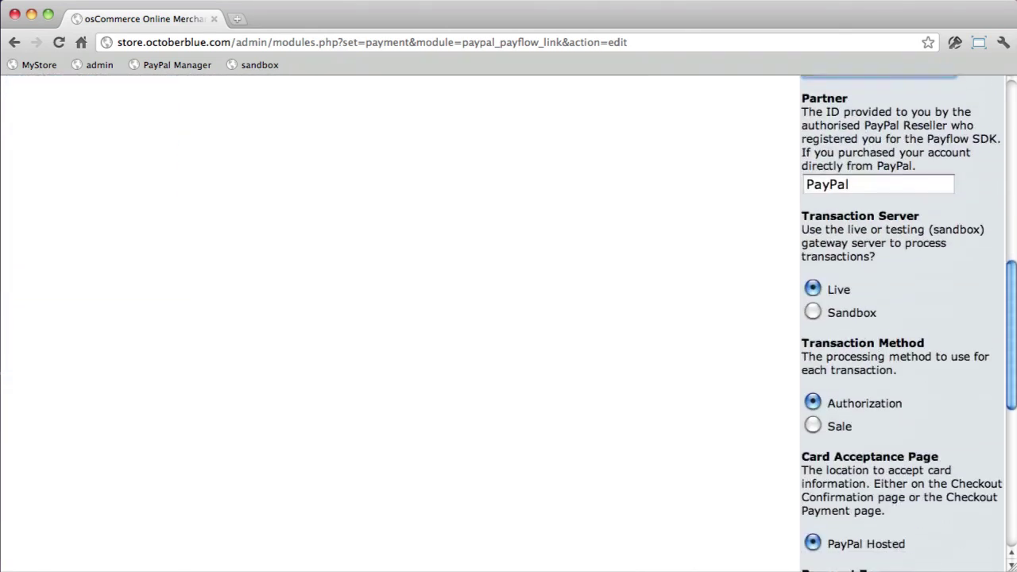
pyautogui.click(812, 302)
pyautogui.click(813, 415)
pyautogui.scroll(-8, 816, 414)
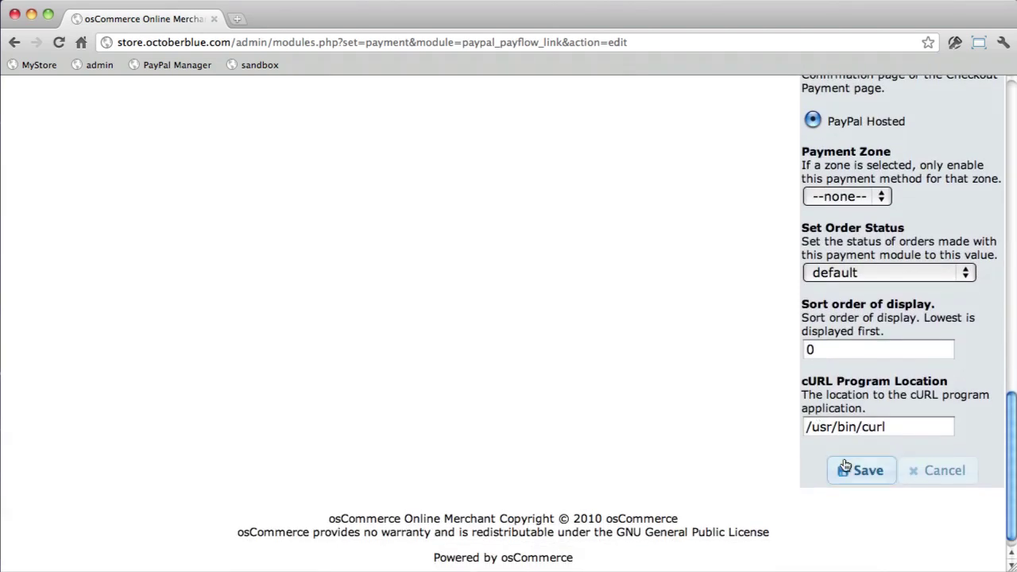
pyautogui.click(862, 532)
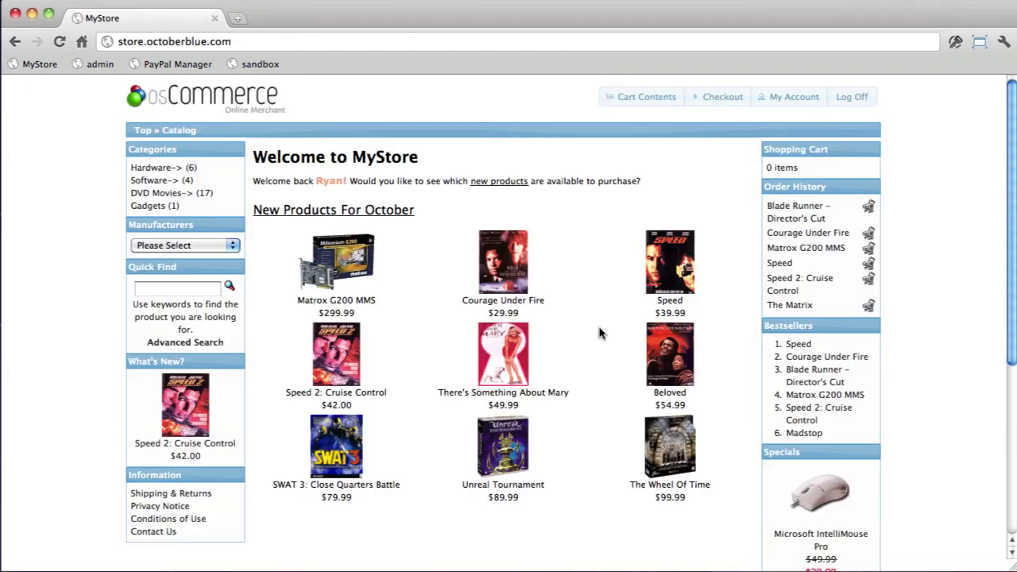
# Add the Speed DVD to the cart, check out, and continue past the delivery details.
pyautogui.click(670, 302)
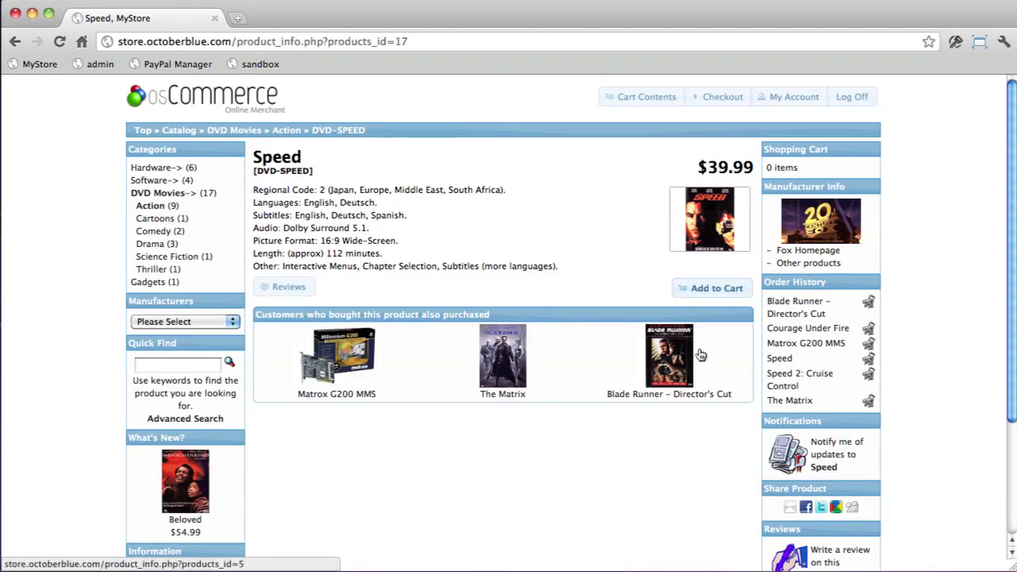
pyautogui.click(720, 291)
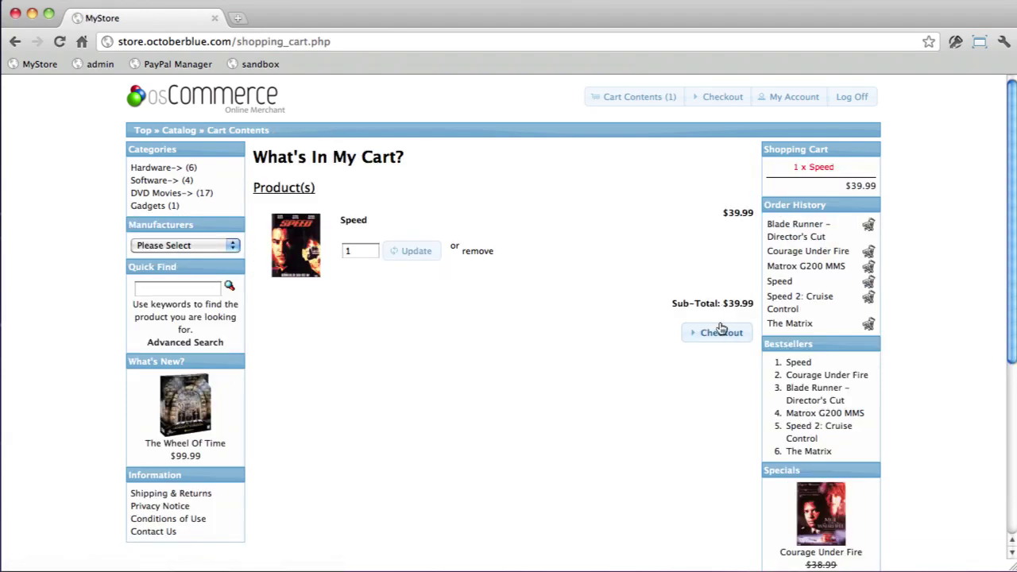
pyautogui.click(718, 334)
pyautogui.click(712, 489)
# Continue to order confirmation and pay with the test Visa card number, expiry 12/15, and security code.
pyautogui.click(709, 477)
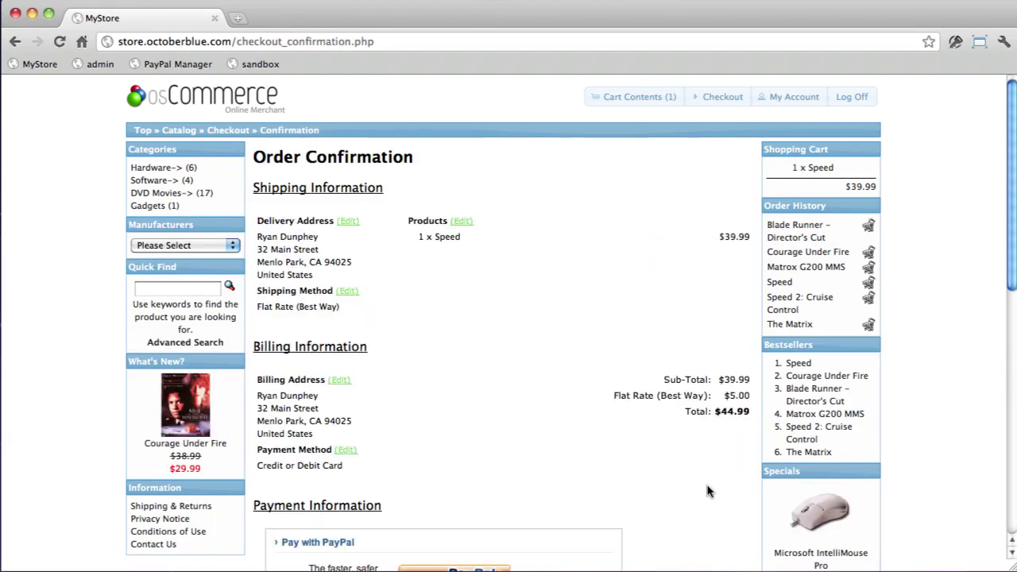
pyautogui.scroll(-8, 709, 489)
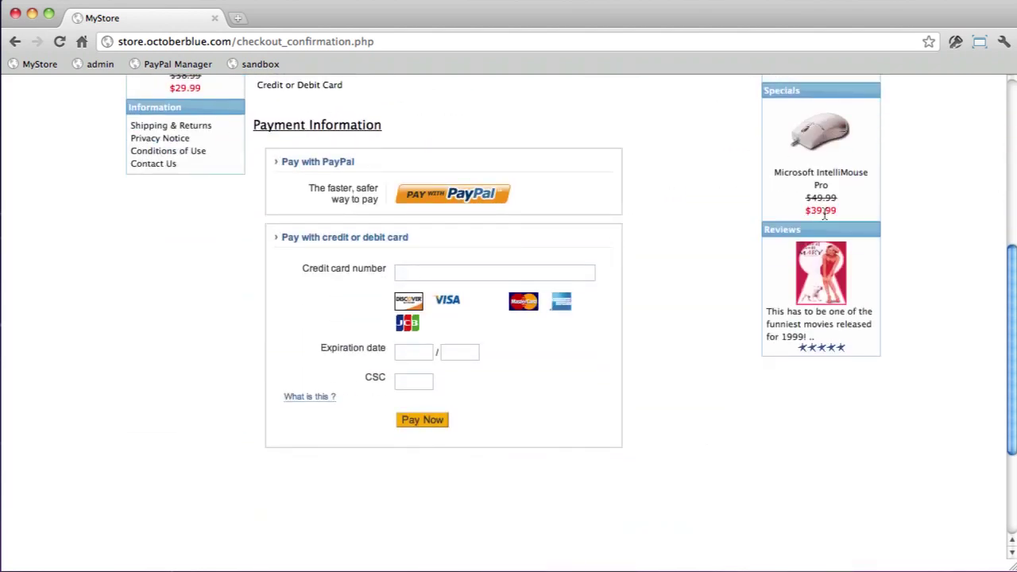
pyautogui.click(545, 270)
pyautogui.write('4111111111111111')
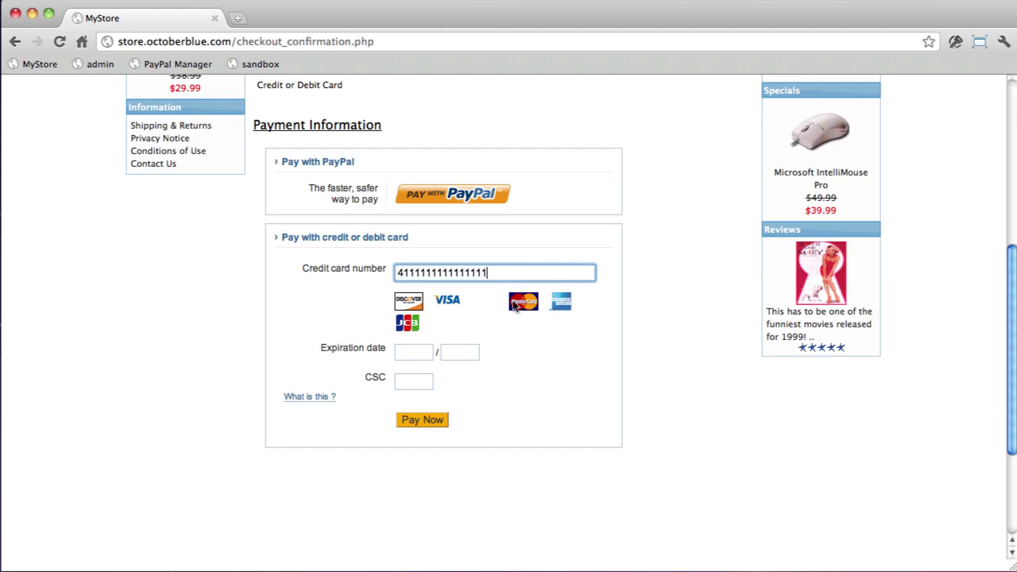
pyautogui.click(417, 358)
pyautogui.write('12')
pyautogui.press('Tab')
pyautogui.write('15')
pyautogui.press('Tab')
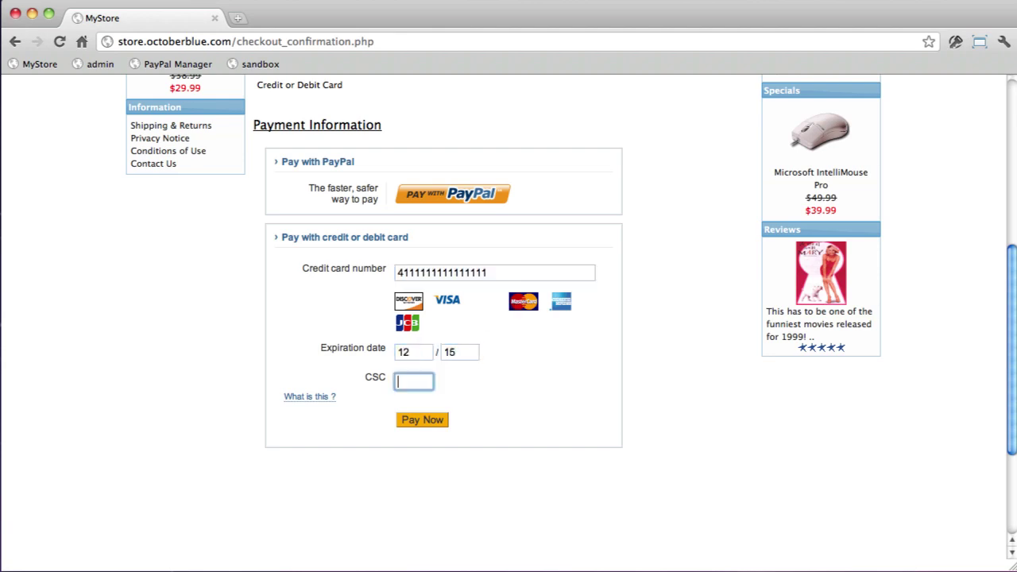
pyautogui.write('111')
pyautogui.click(408, 425)
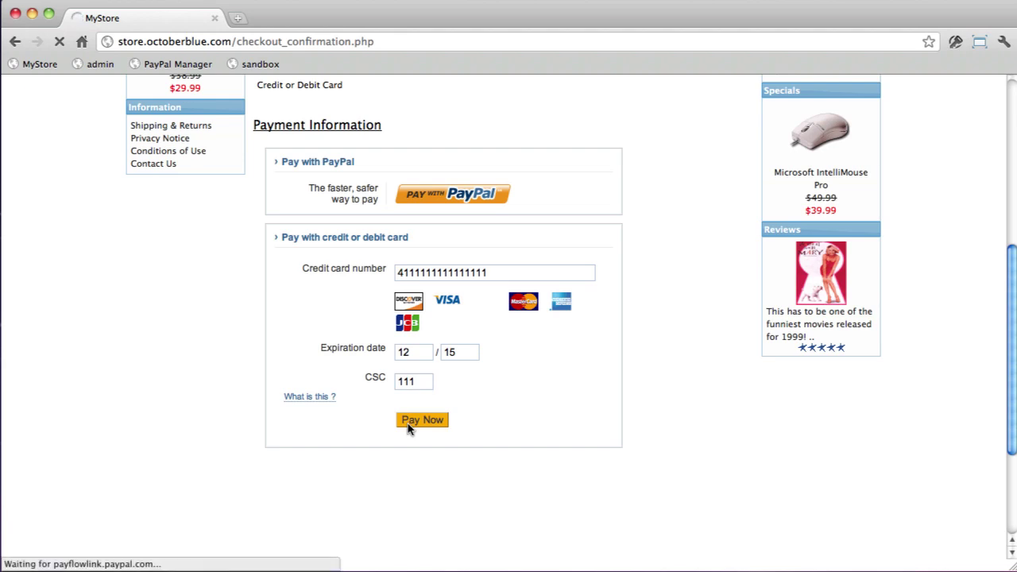